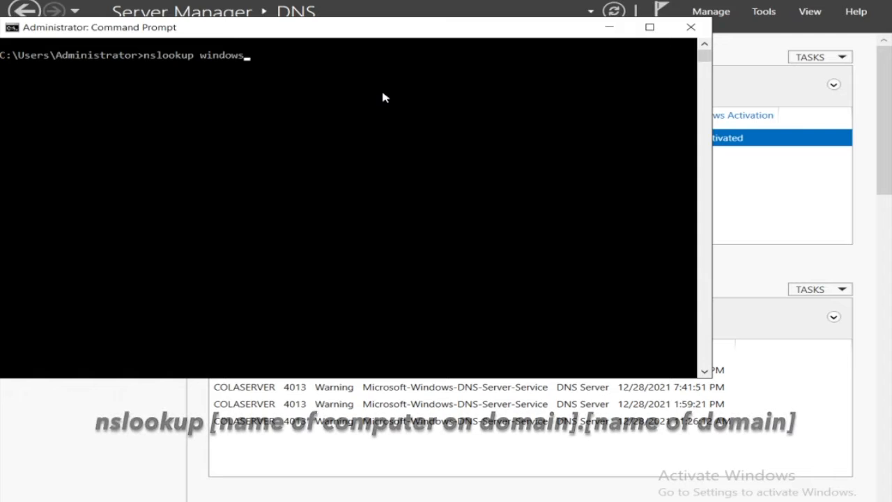
# Step: Run an nslookup query for windows10user.cadserver.local
pyautogui.write('.')
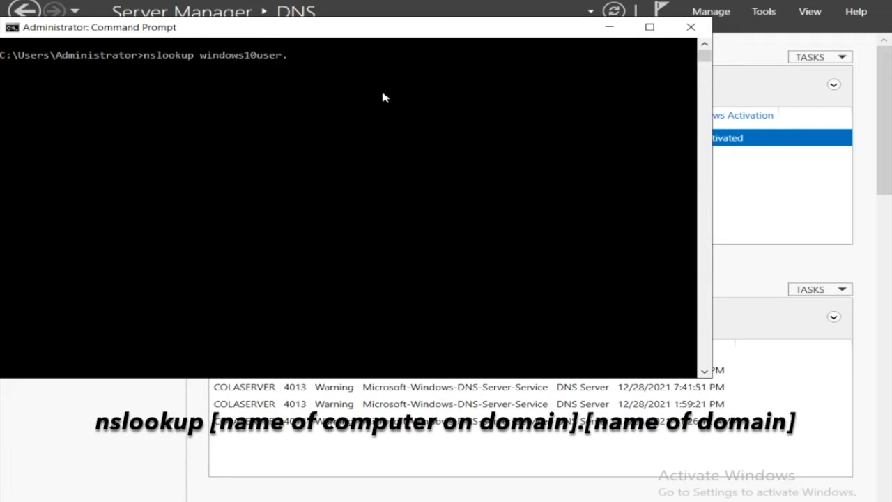
pyautogui.write('cadserver.local')
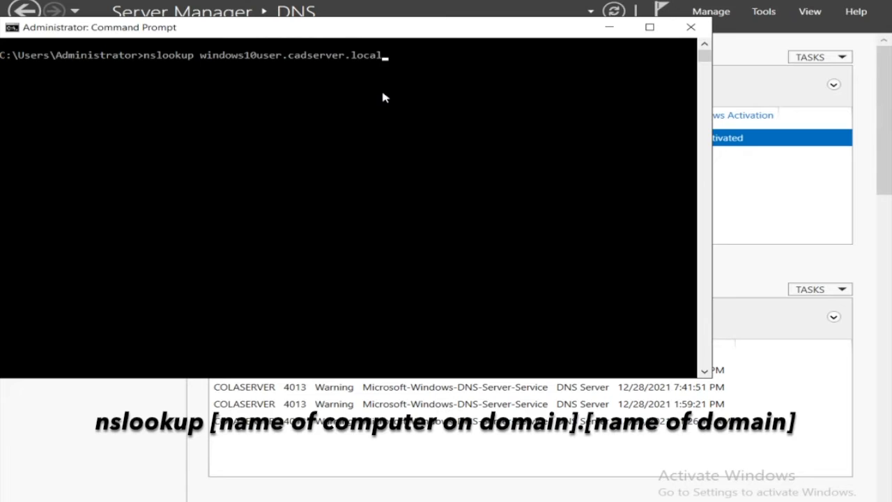
pyautogui.press('Return')
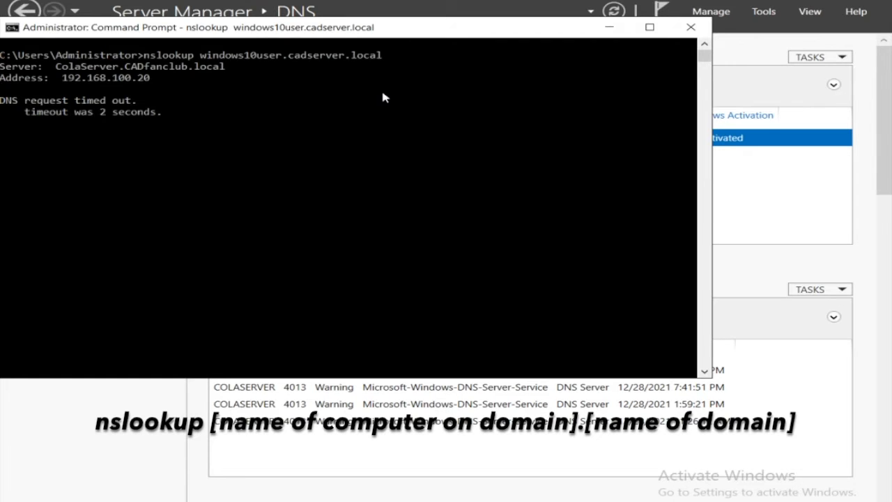
# Step: Run a reverse nslookup query for the IP address 192.168.100.1
pyautogui.write('nslookup ')
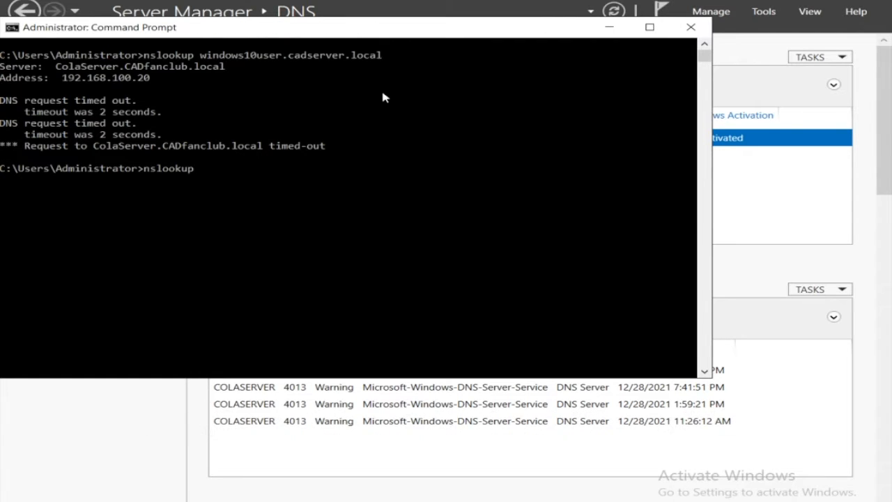
pyautogui.write('192.168.100.1')
pyautogui.press('Return')
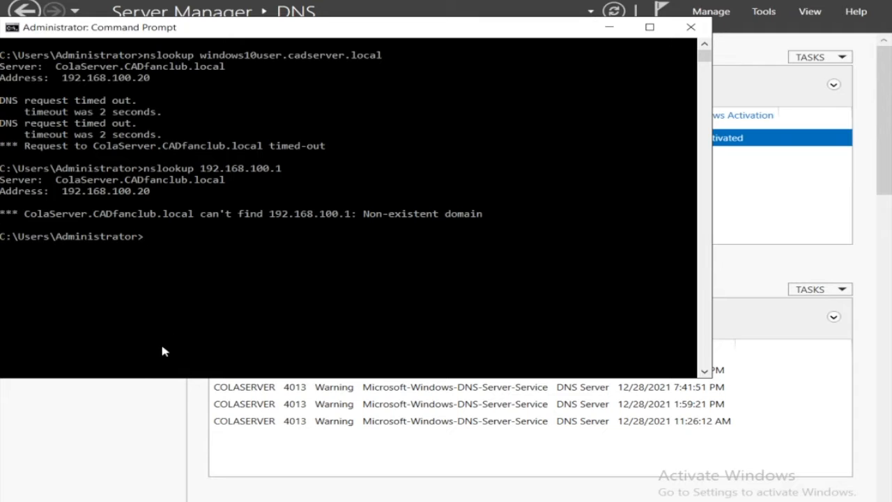
# Step: Switch to DNS Manager and start a new pointer (PTR) record in the 100.168.192.in-addr.arpa reverse lookup zone
pyautogui.click(158, 404)
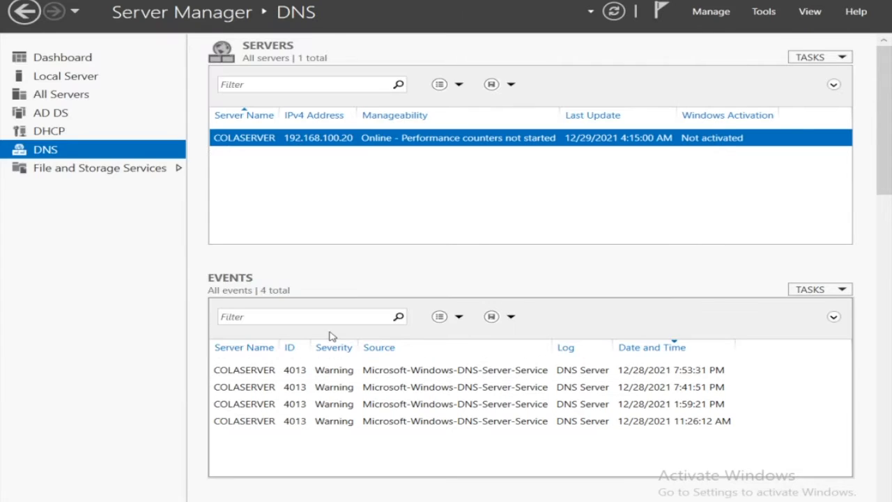
pyautogui.click(336, 501)
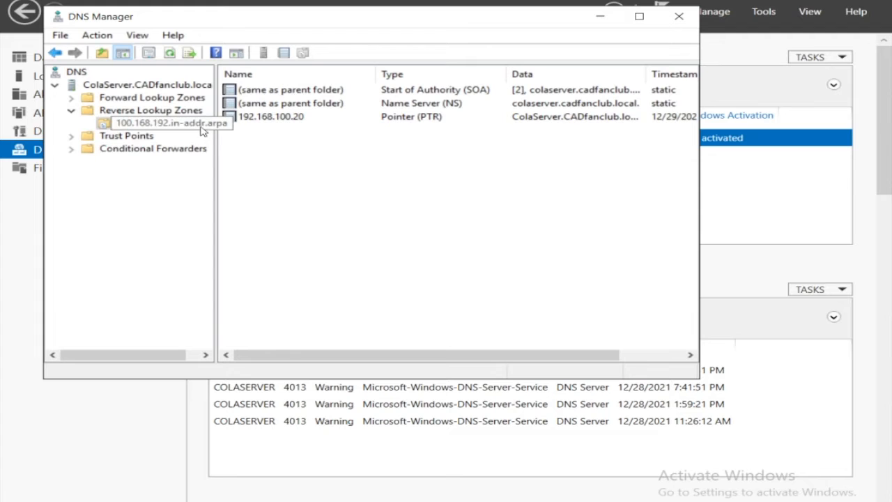
pyautogui.click(155, 112)
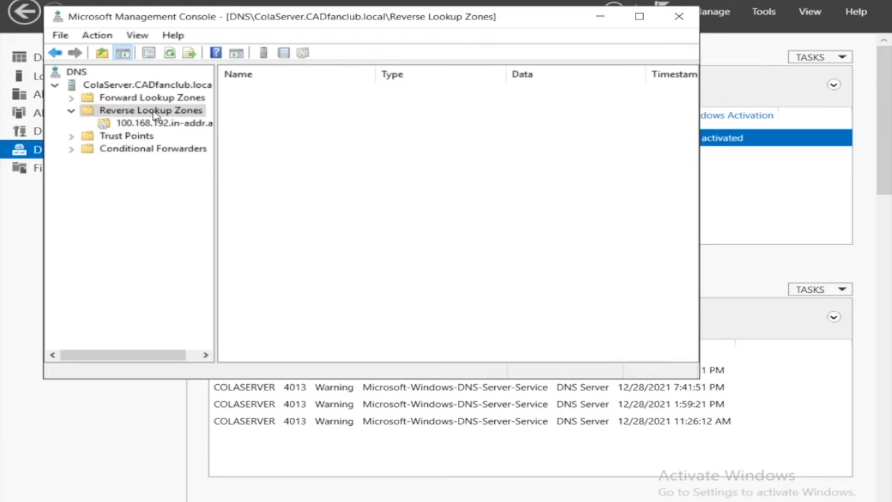
pyautogui.click(150, 124)
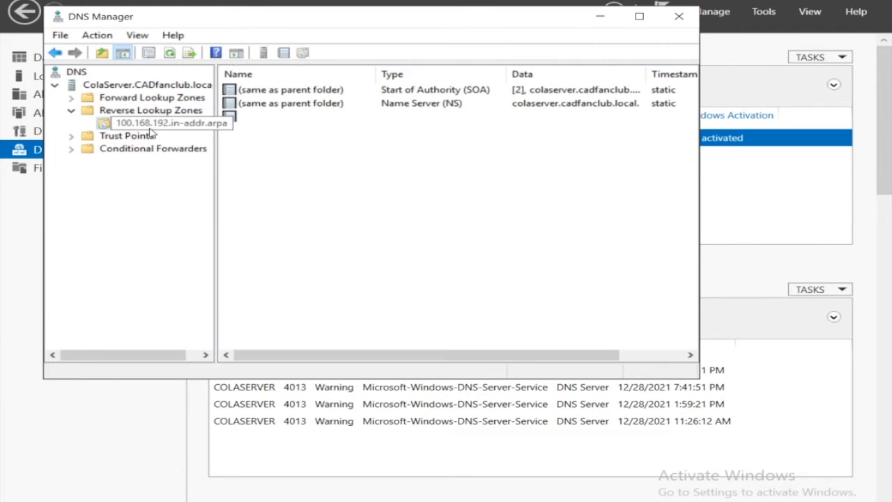
pyautogui.rightClick(252, 139)
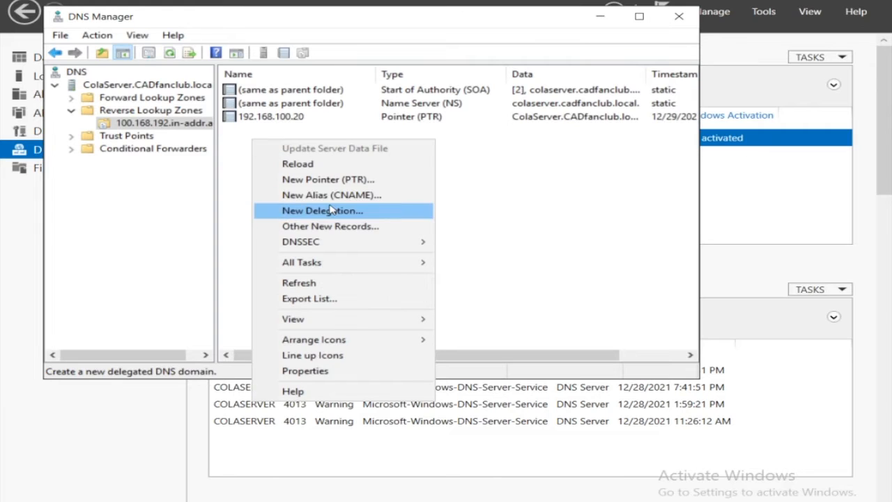
pyautogui.click(342, 183)
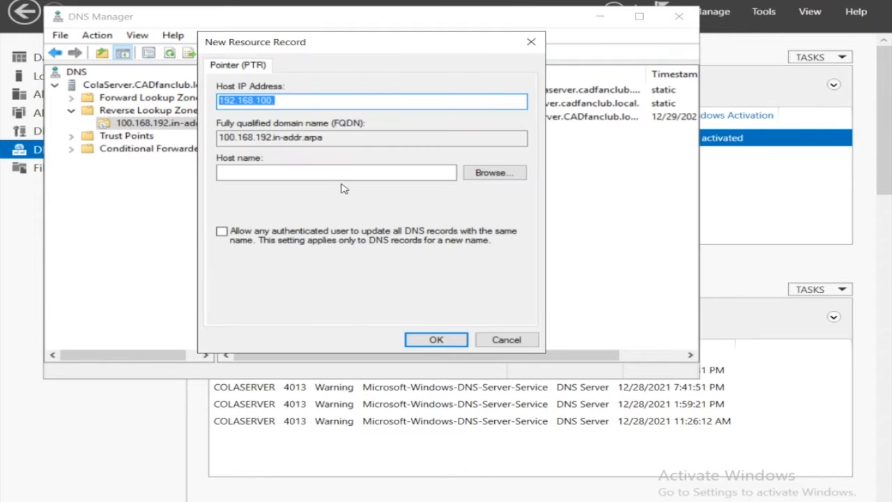
# Step: Browse for the pointer's host name through ColaServer and its forward lookup zones into the CADfanclub.local zone
pyautogui.click(479, 180)
pyautogui.click(479, 179)
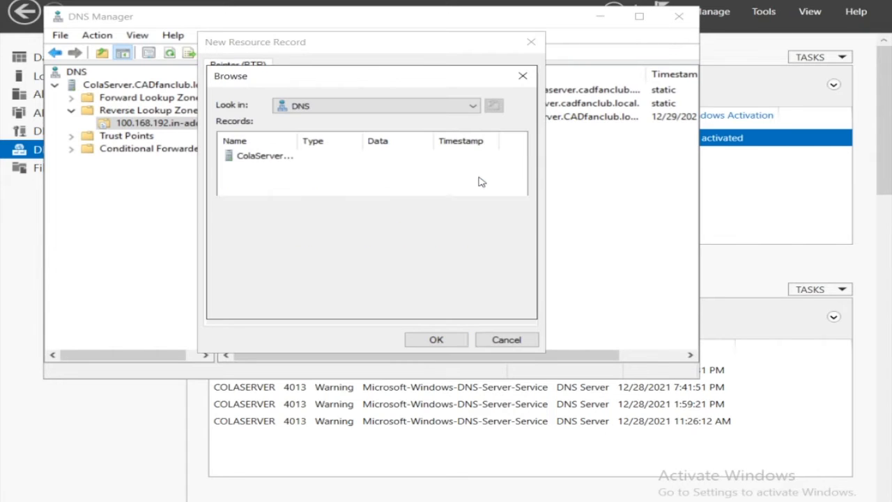
pyautogui.doubleClick(281, 157)
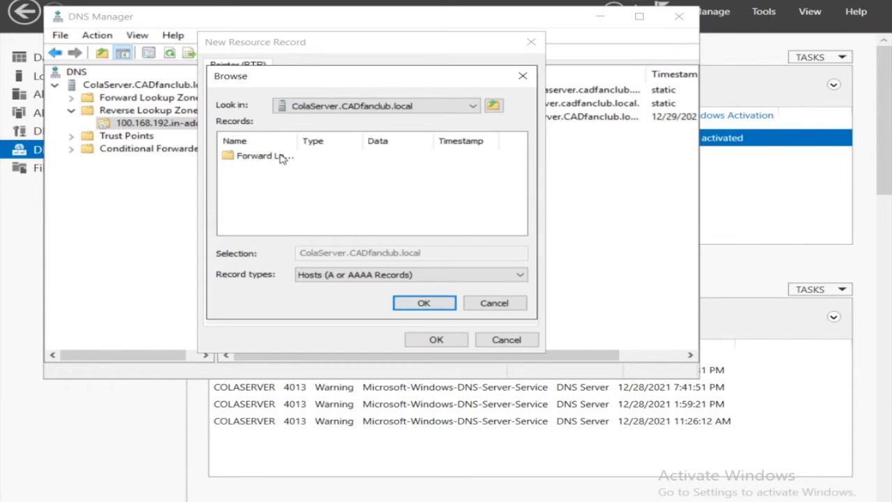
pyautogui.click(282, 157)
pyautogui.doubleClick(281, 158)
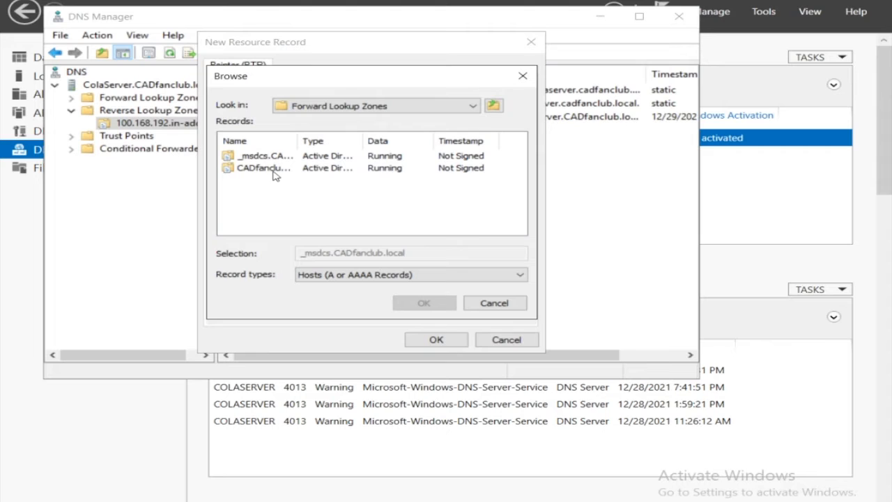
pyautogui.doubleClick(278, 172)
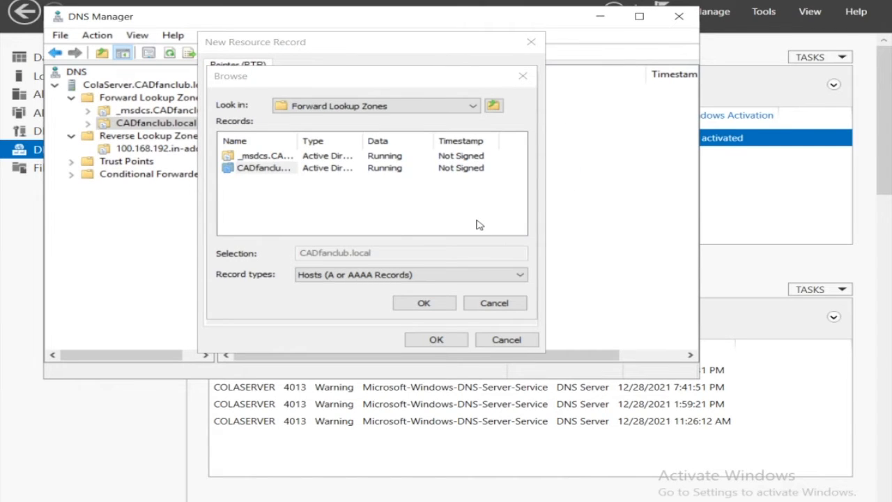
pyautogui.doubleClick(271, 168)
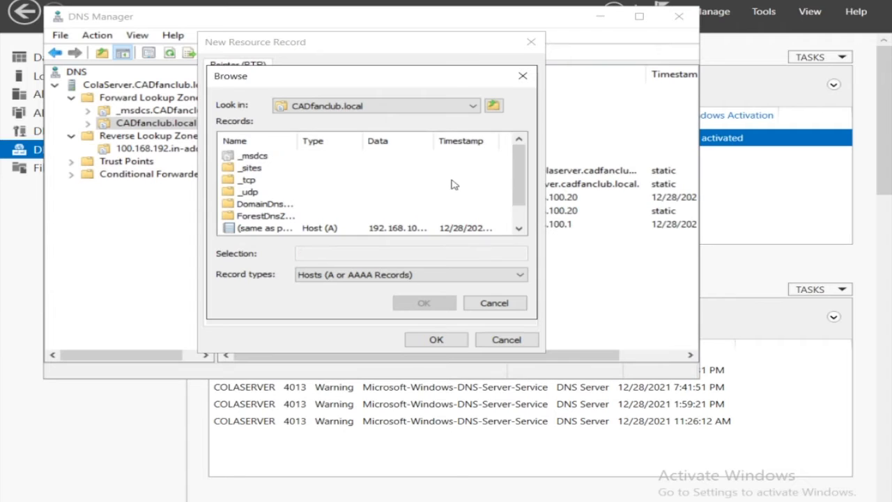
# Step: Choose the Windows10User host record, create the PTR record, and select the 192.168.100.1 entry in the reverse lookup zone
pyautogui.moveTo(518, 180); pyautogui.dragTo(522, 219)
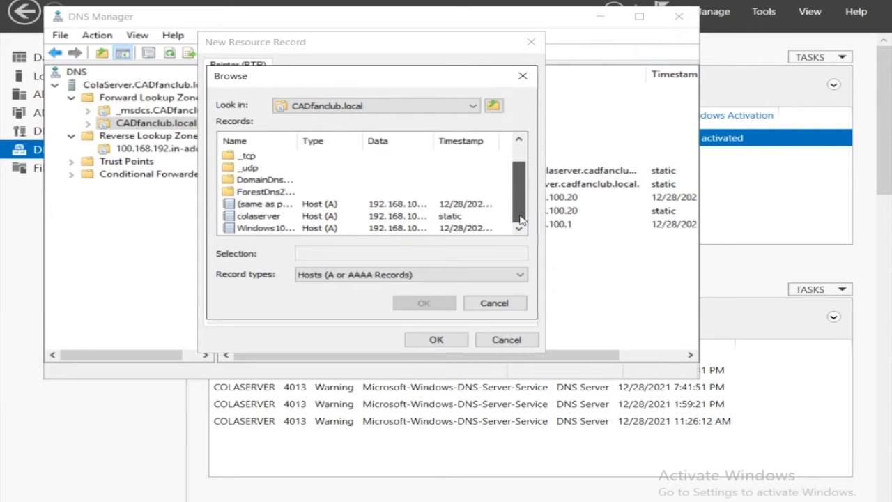
pyautogui.click(286, 229)
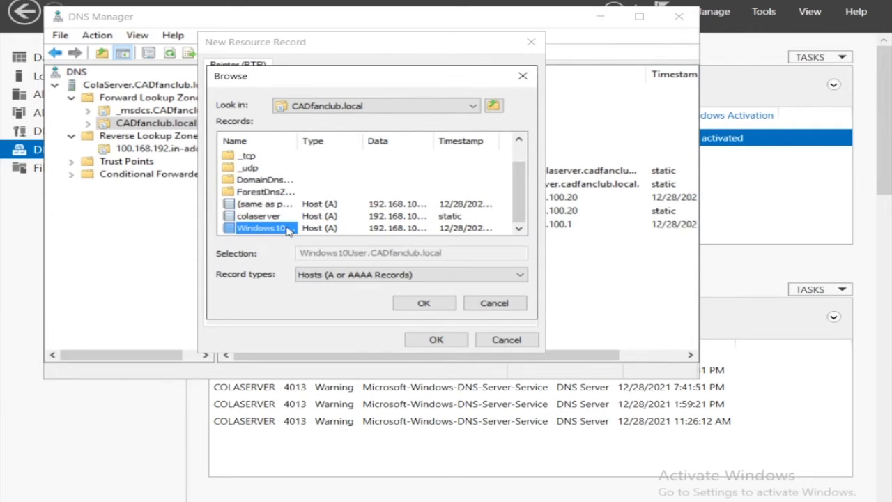
pyautogui.click(415, 304)
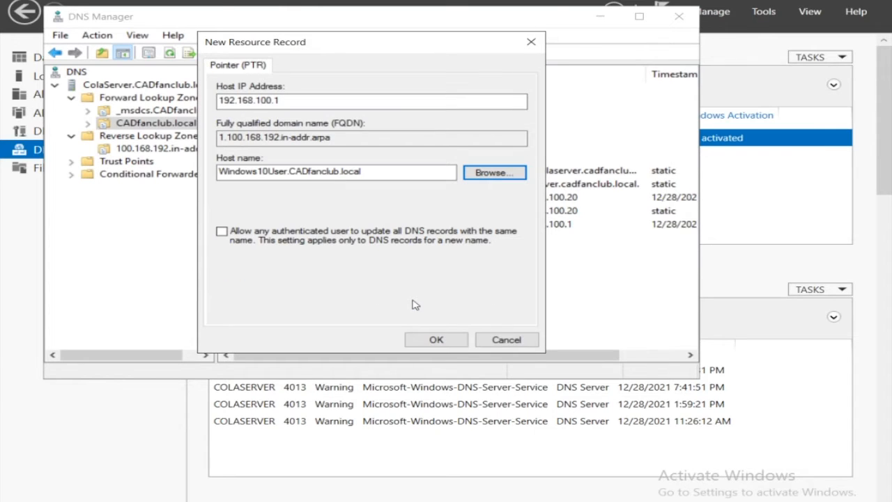
pyautogui.click(450, 342)
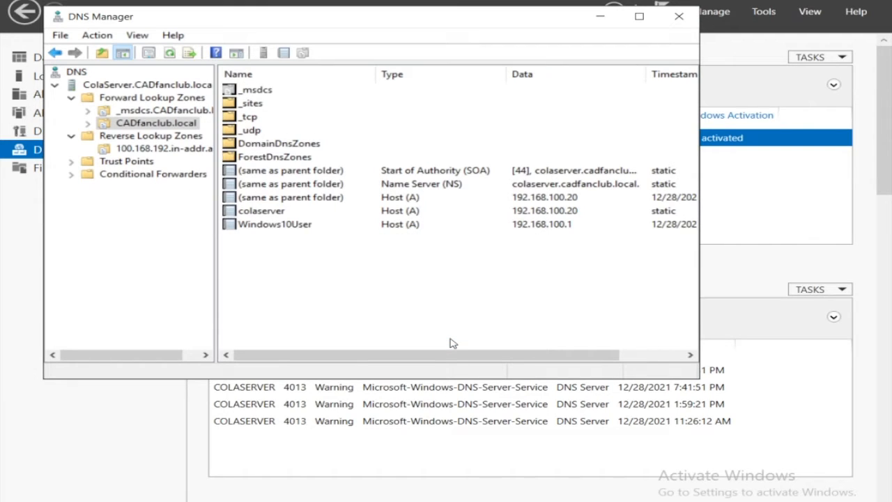
pyautogui.click(127, 152)
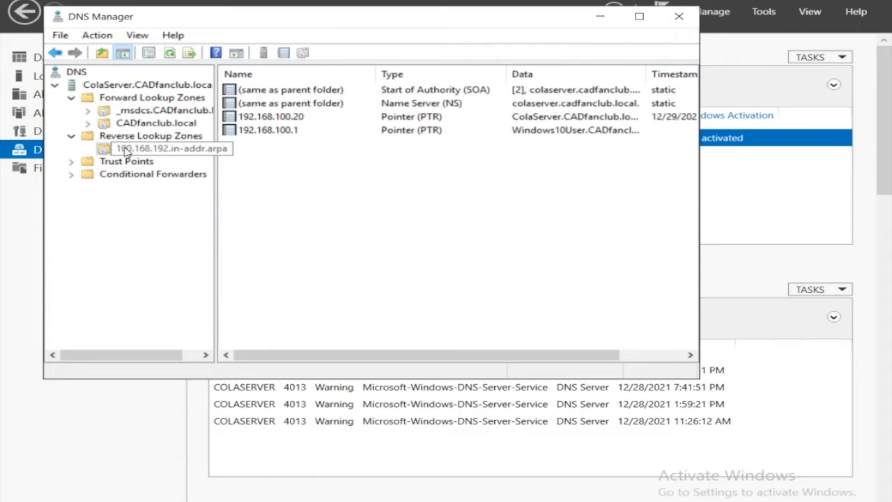
pyautogui.click(284, 131)
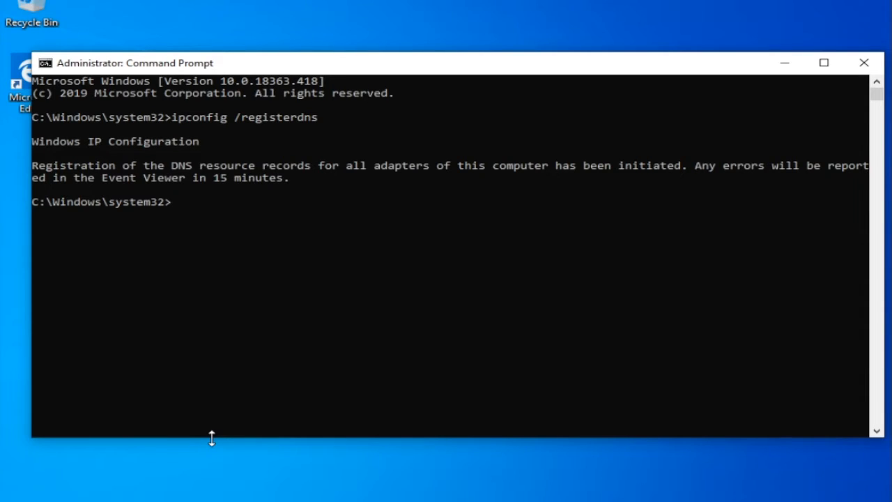
# Step: Rerun ipconfig /registerdns on the Windows 10 client to register its DNS records
pyautogui.press('Up')
pyautogui.press('Return')
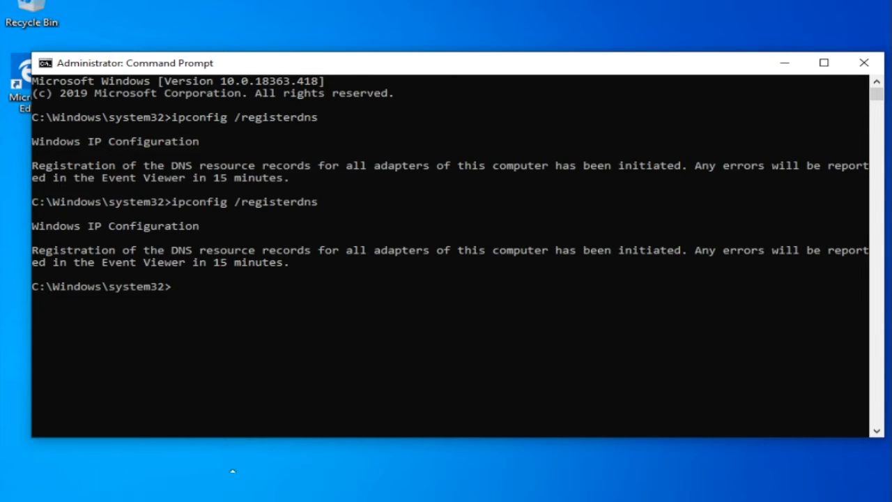
# Step: Switch back to the Windows Server machine's Command Prompt and repeat the nslookup query for 192.168.100.1
pyautogui.moveTo(217, 501)
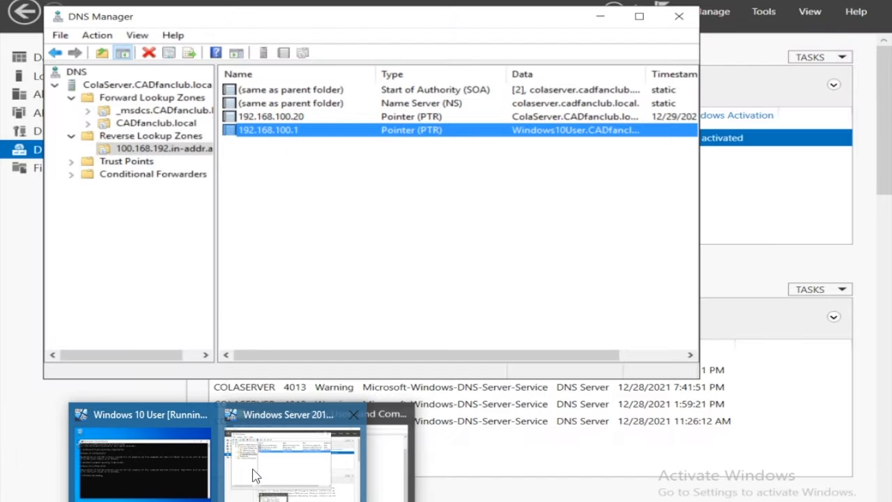
pyautogui.click(253, 469)
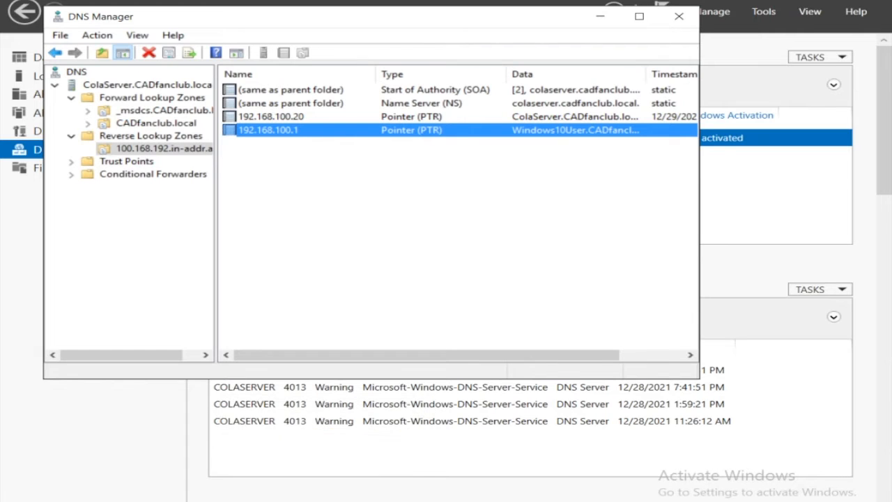
pyautogui.click(278, 500)
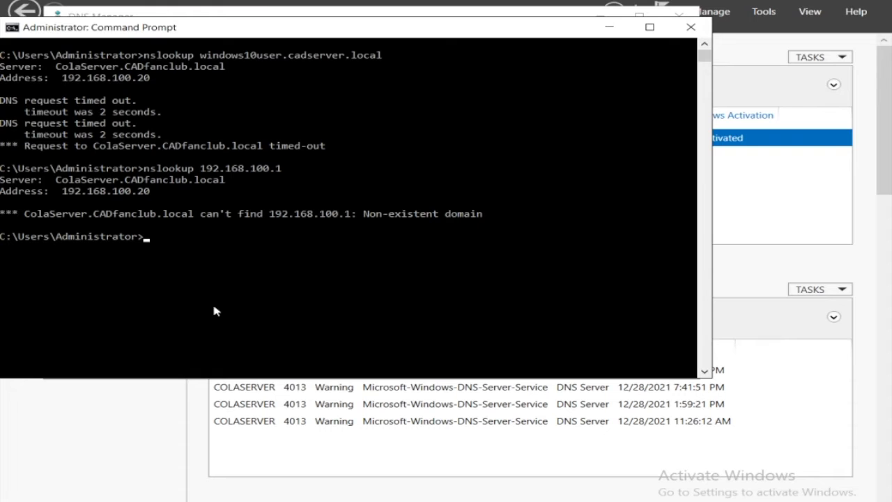
pyautogui.press('Up')
pyautogui.press('Return')
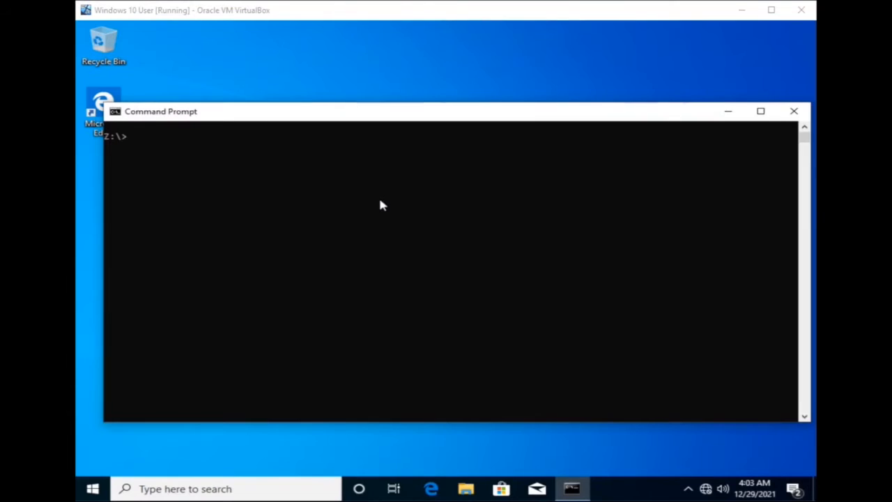
# Step: Run an nslookup query for colaserver.cadfanclub.local in the Windows 10 client's Command Prompt
pyautogui.click(381, 201)
pyautogui.write('nsloo')
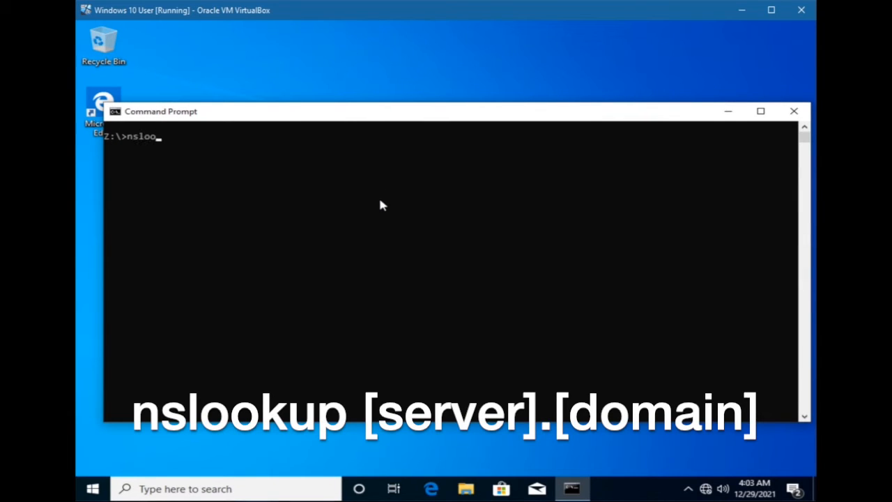
pyautogui.write('kup colaserver.cadfanclub.local')
pyautogui.press('Return')
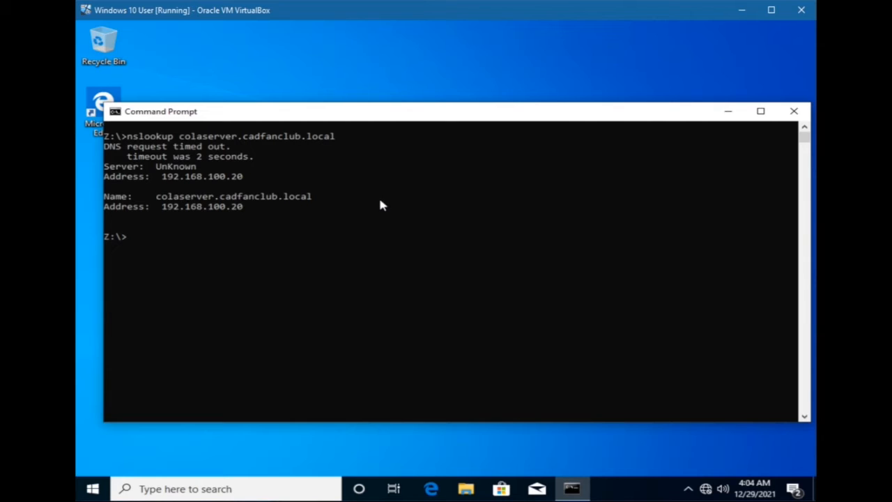
# Step: Run a reverse nslookup query for the server's IP address 192.168.100.20
pyautogui.write('nslookpu')
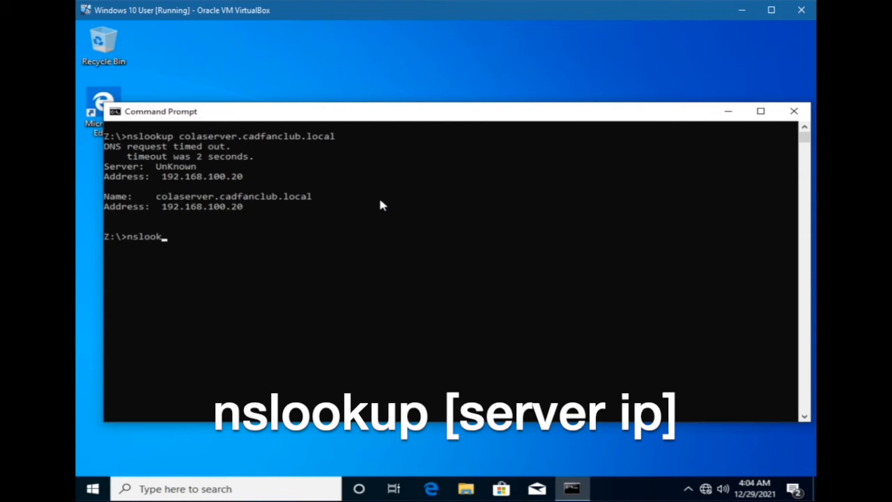
pyautogui.press('BackSpace')
pyautogui.press('BackSpace')
pyautogui.write('up 192.168.100.20')
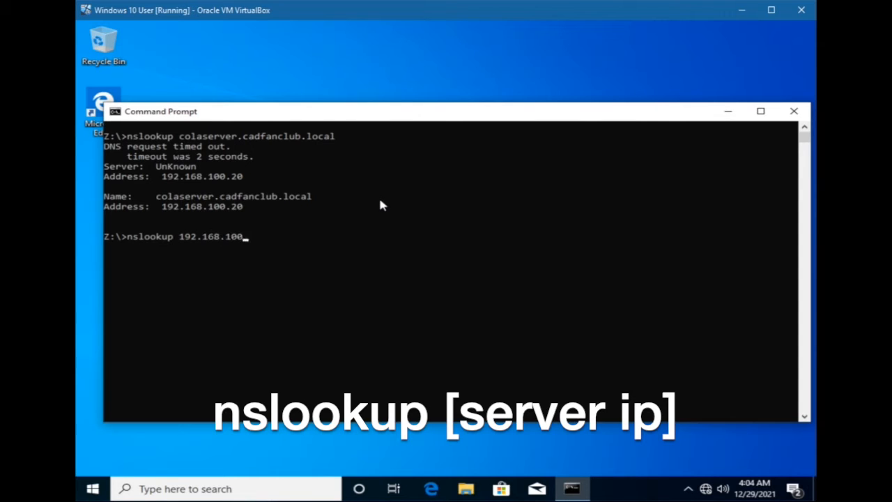
pyautogui.press('Return')
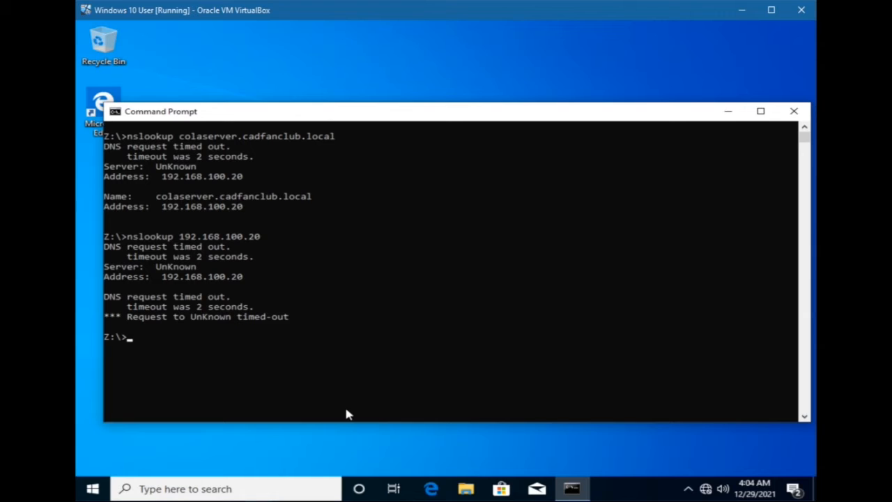
# Step: Switch to the Windows Server 2016 virtual machine and open DNS Manager from Server Manager
pyautogui.moveTo(346, 500)
pyautogui.moveTo(259, 487)
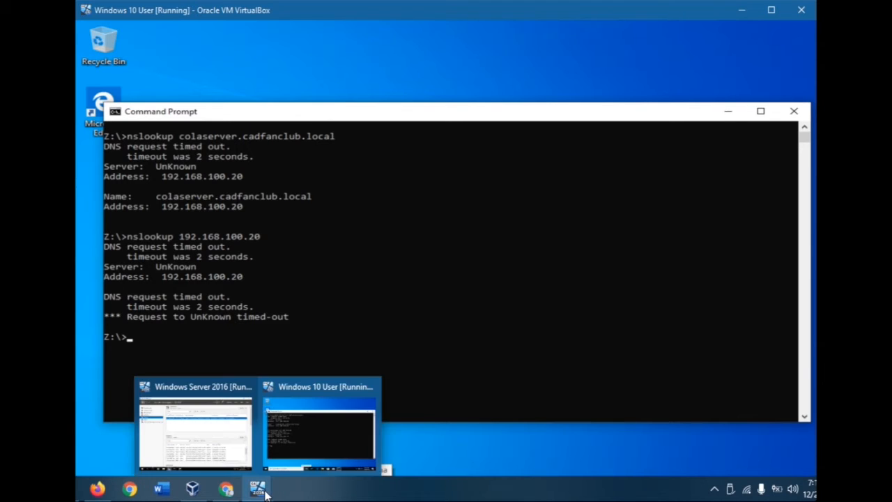
pyautogui.click(230, 446)
pyautogui.click(710, 68)
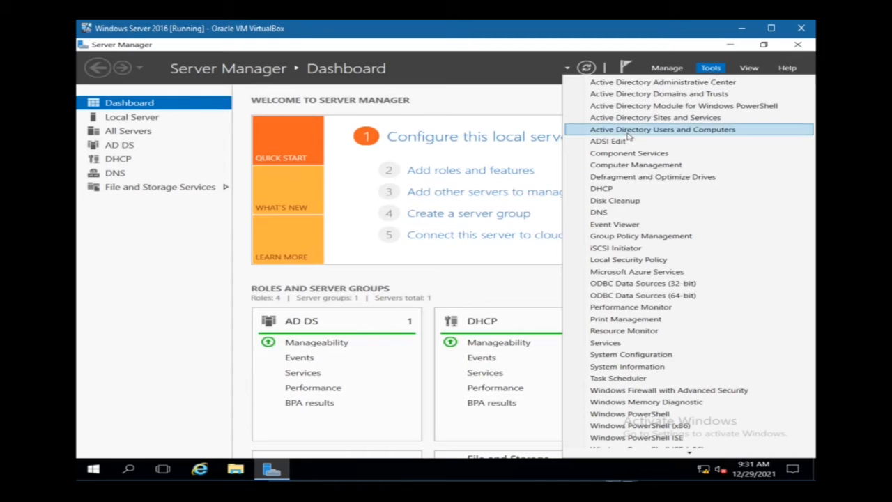
pyautogui.click(618, 212)
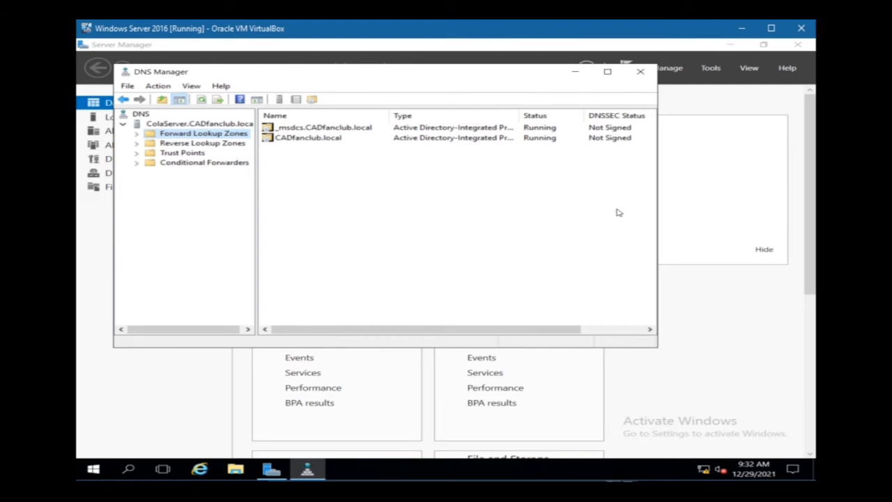
# Step: Examine the records in the CADfanclub.local forward lookup zone and return to the list of forward zones
pyautogui.doubleClick(307, 139)
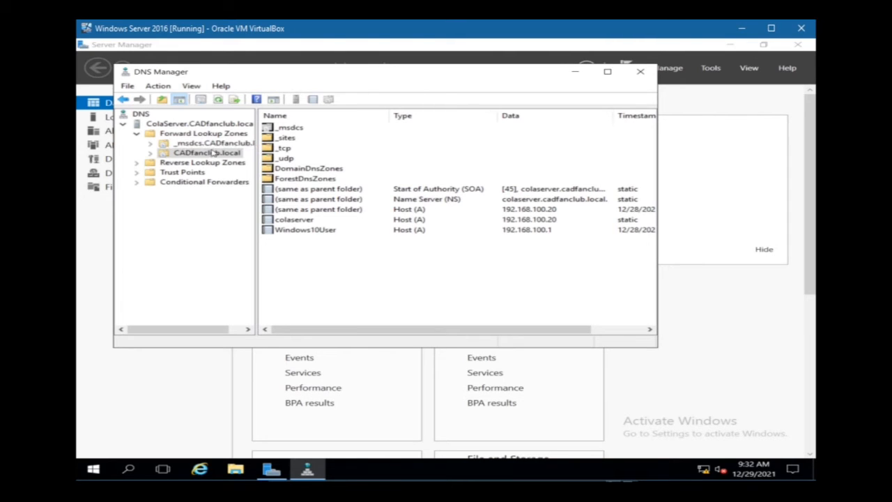
pyautogui.click(209, 154)
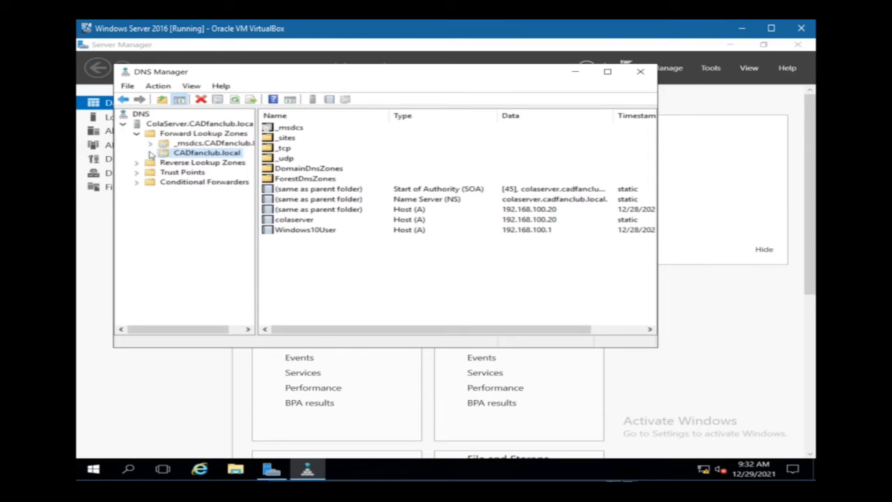
pyautogui.click(171, 134)
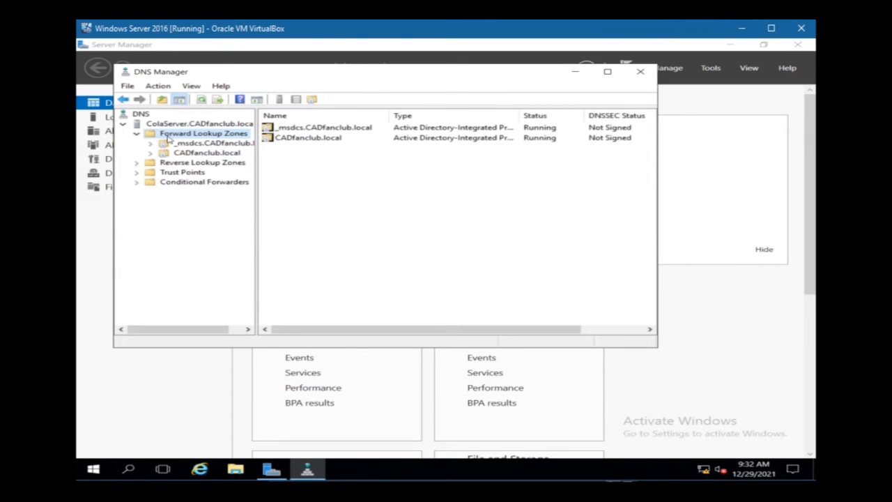
# Step: Start a new forward lookup zone as an Active Directory-stored primary zone replicated to all DNS servers in the domain
pyautogui.rightClick(168, 139)
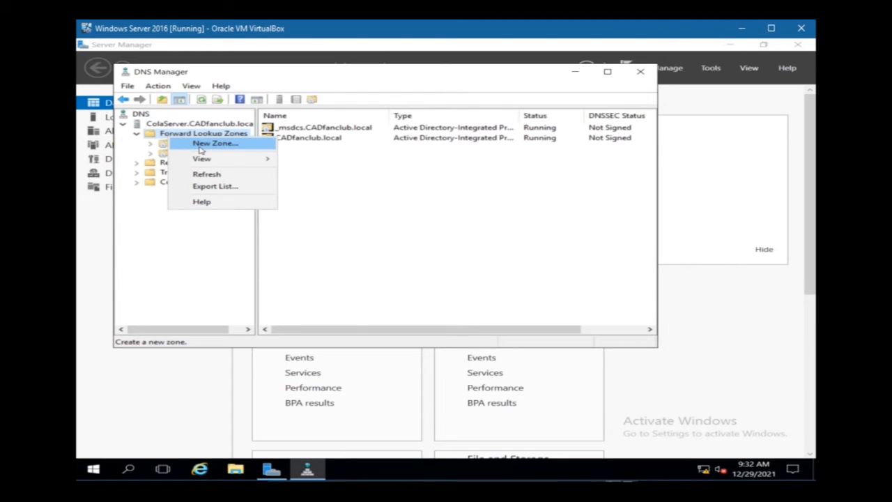
pyautogui.click(200, 148)
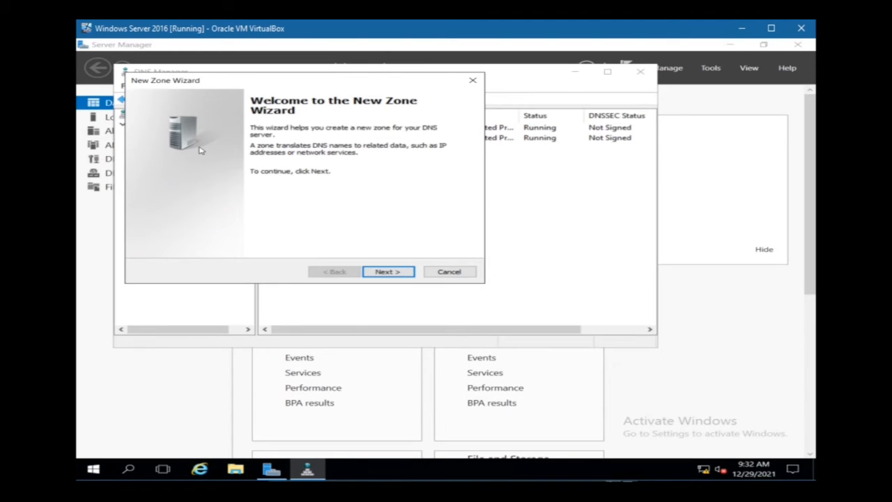
pyautogui.click(389, 272)
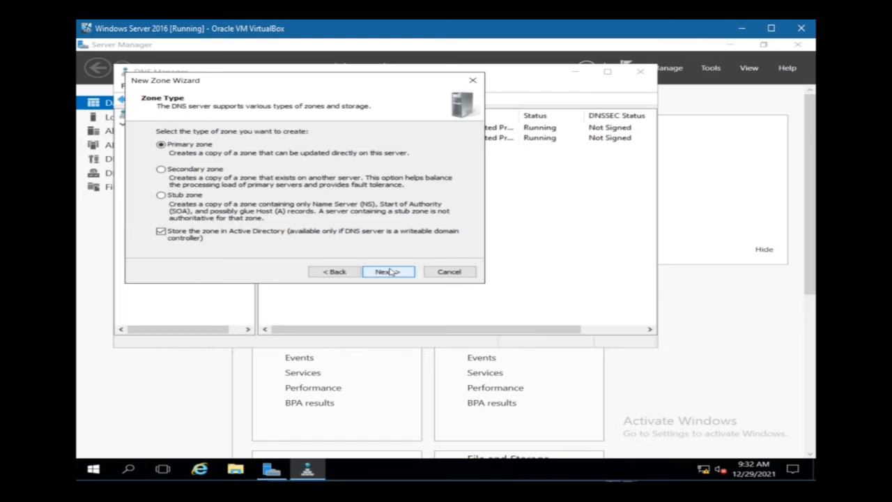
pyautogui.click(391, 271)
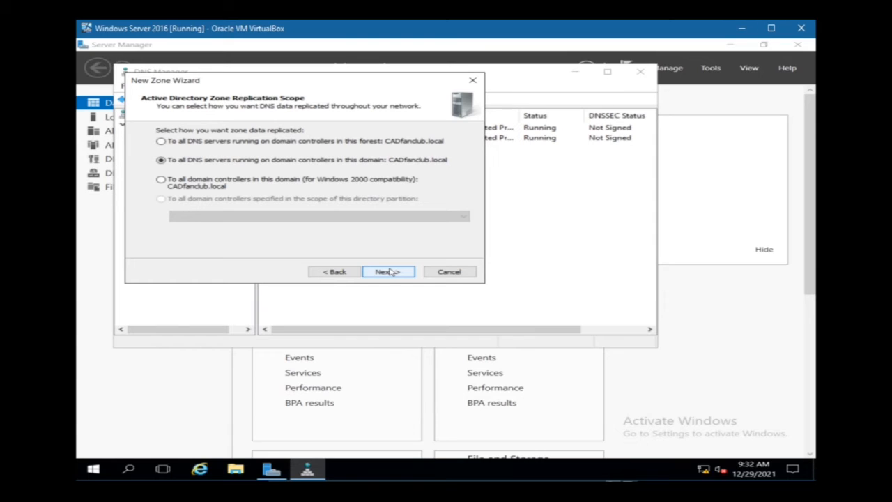
pyautogui.click(389, 271)
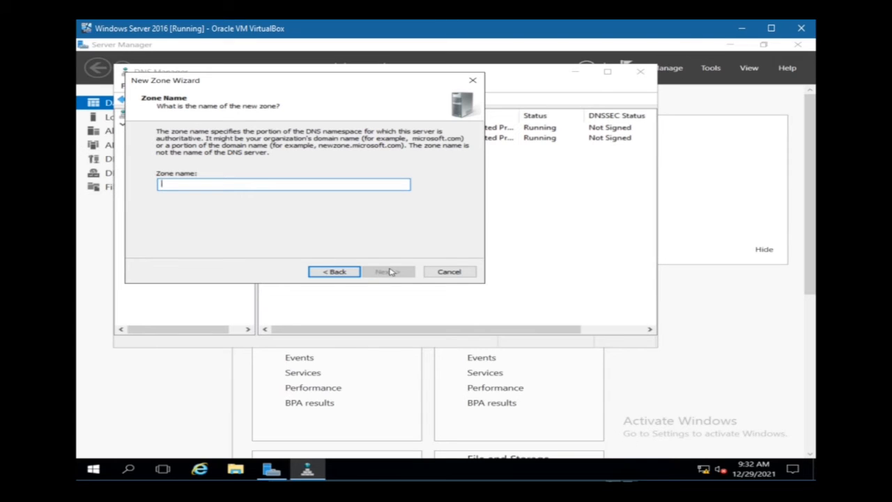
# Step: Name the forward zone Cadfanclub1.local, allow only secure dynamic updates, and finish creating it
pyautogui.moveTo(337, 87); pyautogui.dragTo(436, 94)
pyautogui.write('Cadfan')
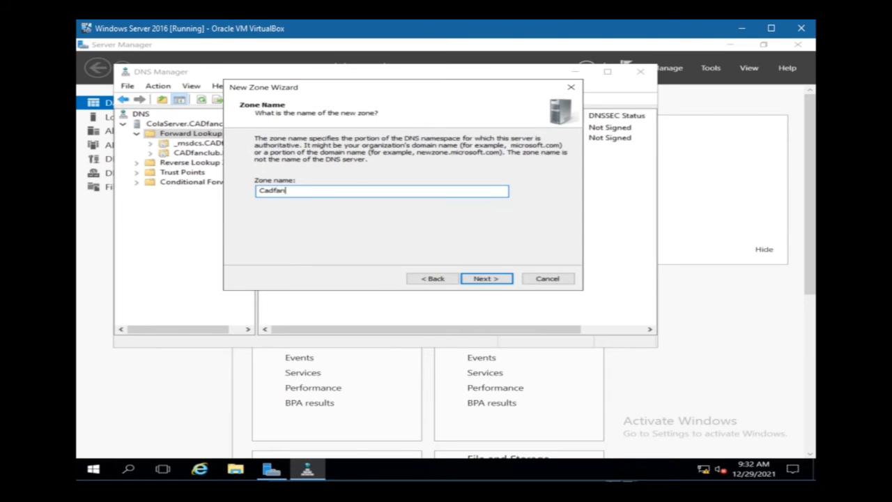
pyautogui.write('club1.local')
pyautogui.click(481, 281)
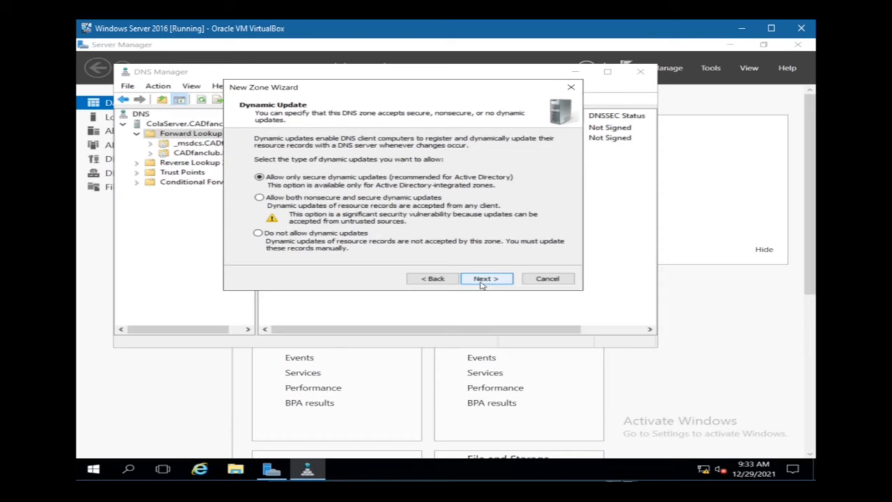
pyautogui.click(481, 281)
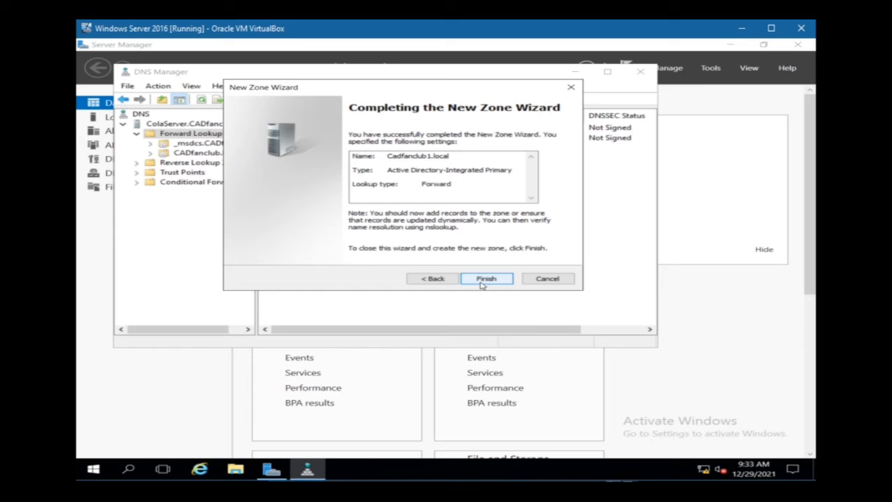
pyautogui.click(482, 283)
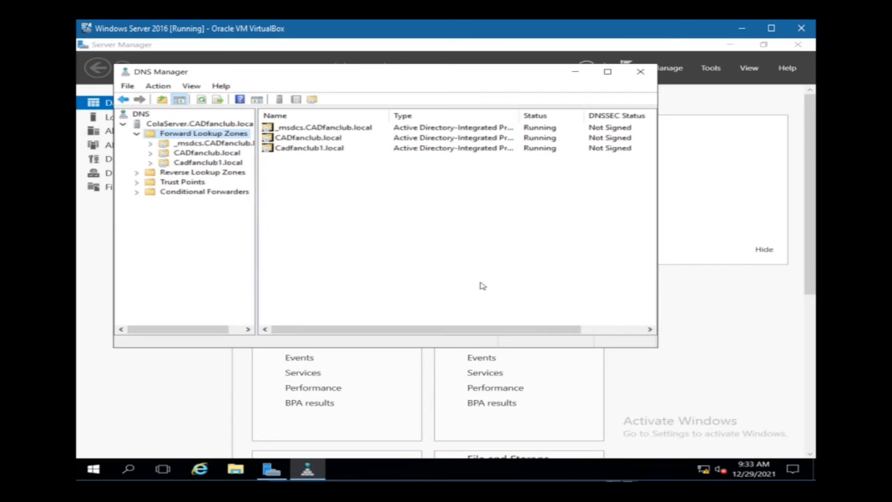
pyautogui.click(314, 148)
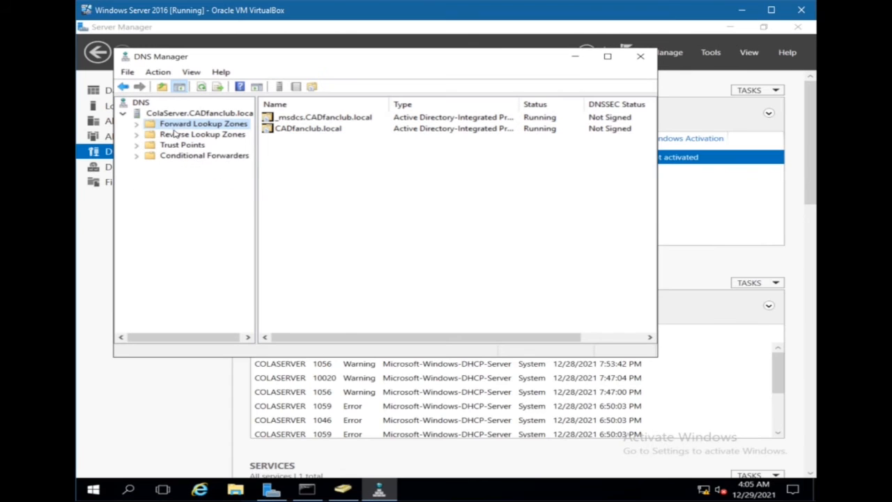
# Step: Start a new IPv4 reverse lookup zone as an Active Directory-stored primary zone replicated to all DNS servers in the domain
pyautogui.click(178, 135)
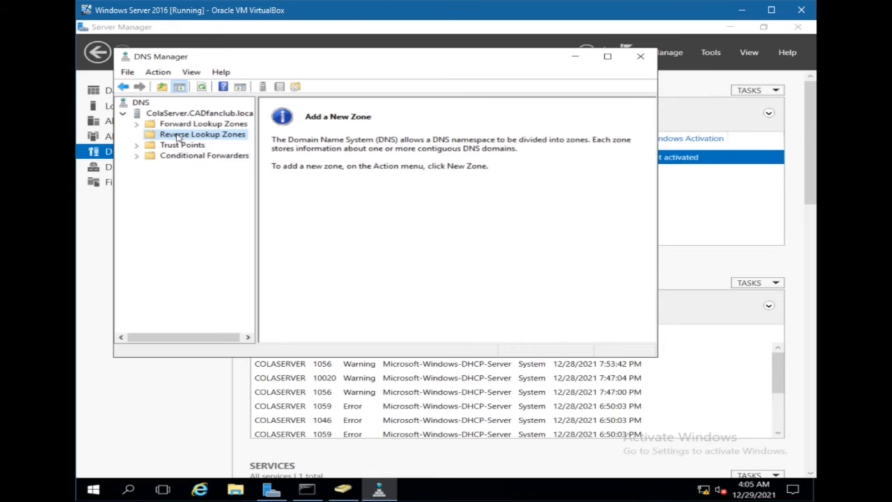
pyautogui.rightClick(178, 134)
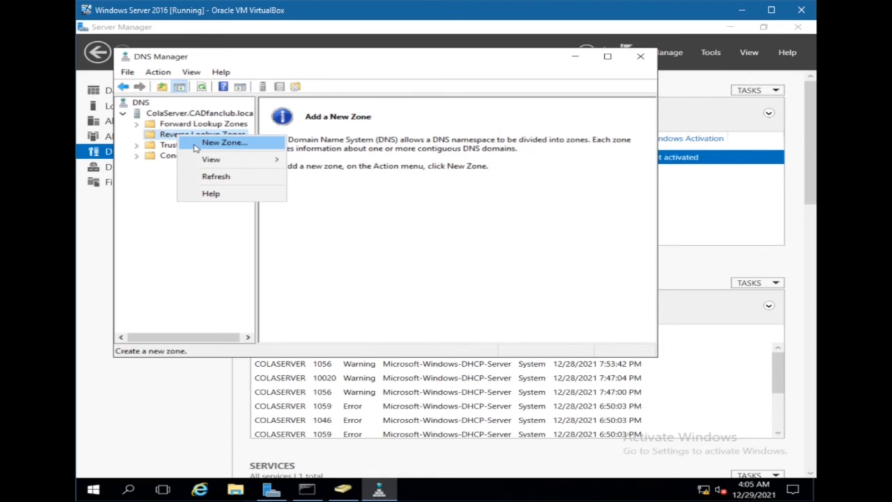
pyautogui.click(195, 145)
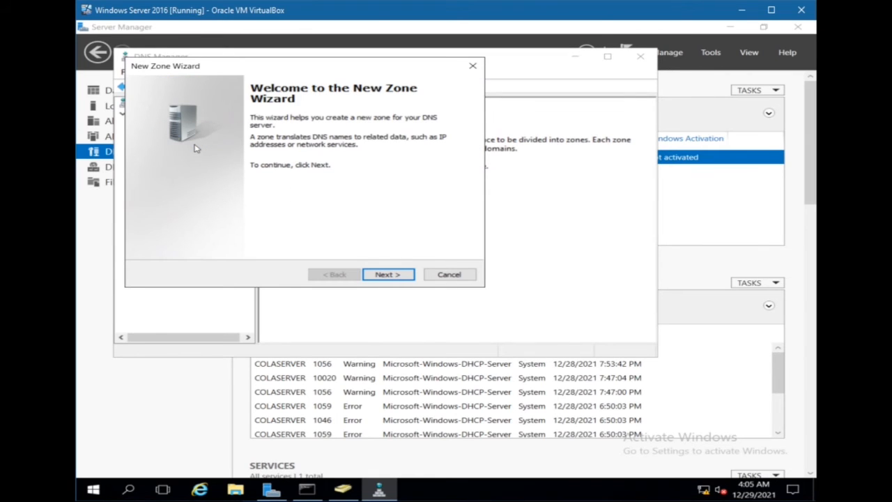
pyautogui.click(381, 279)
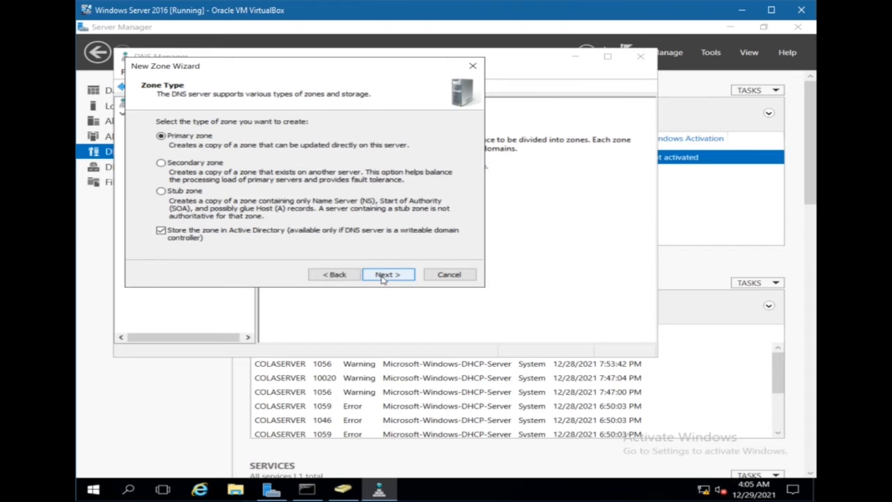
pyautogui.click(382, 280)
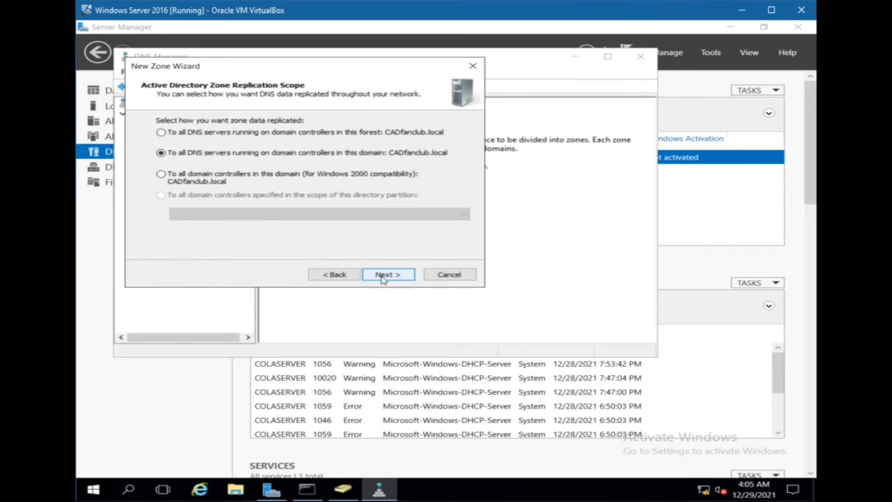
pyautogui.click(382, 279)
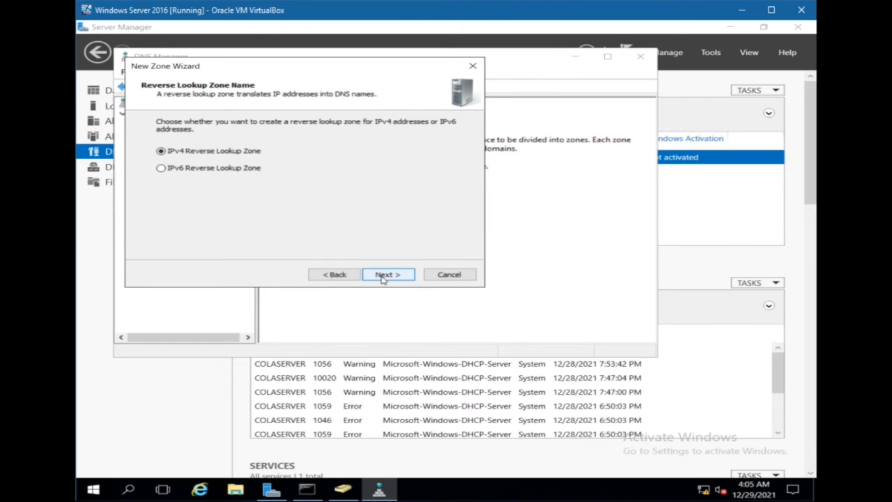
pyautogui.click(382, 279)
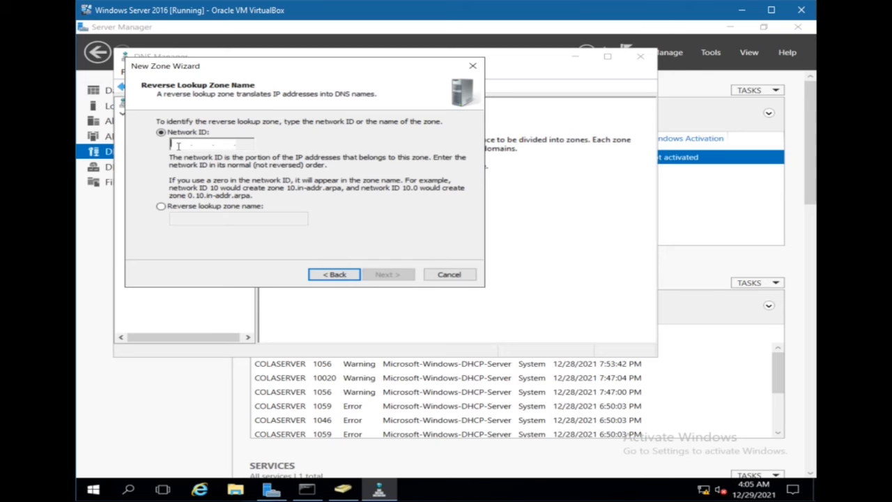
# Step: Set the reverse zone's network ID to 192.168.100, allow only secure dynamic updates, and finish creating it
pyautogui.write('192.1')
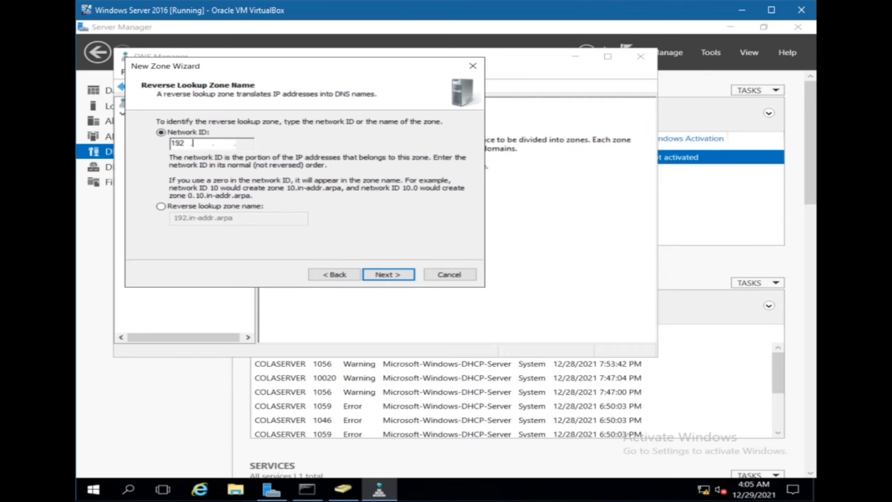
pyautogui.write('68.100')
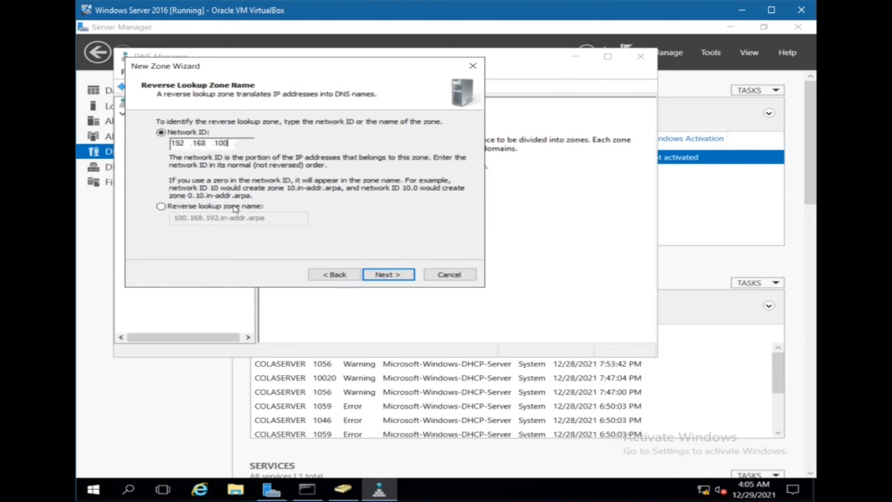
pyautogui.click(395, 276)
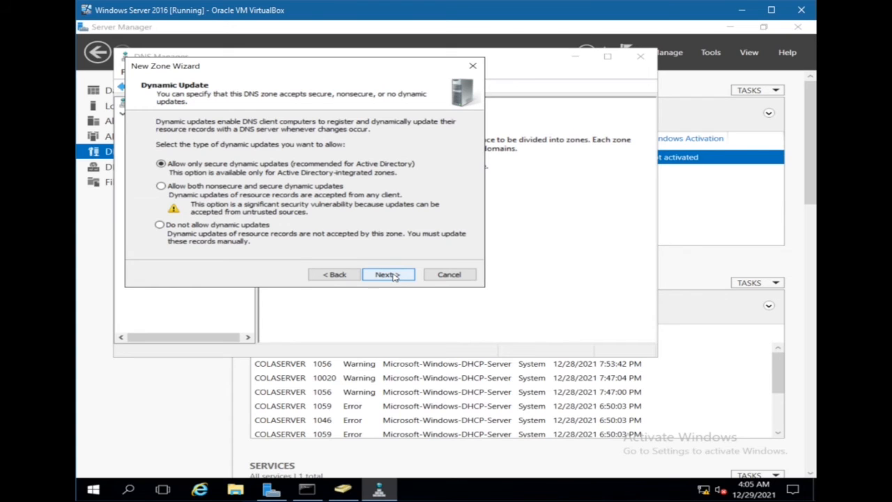
pyautogui.click(395, 277)
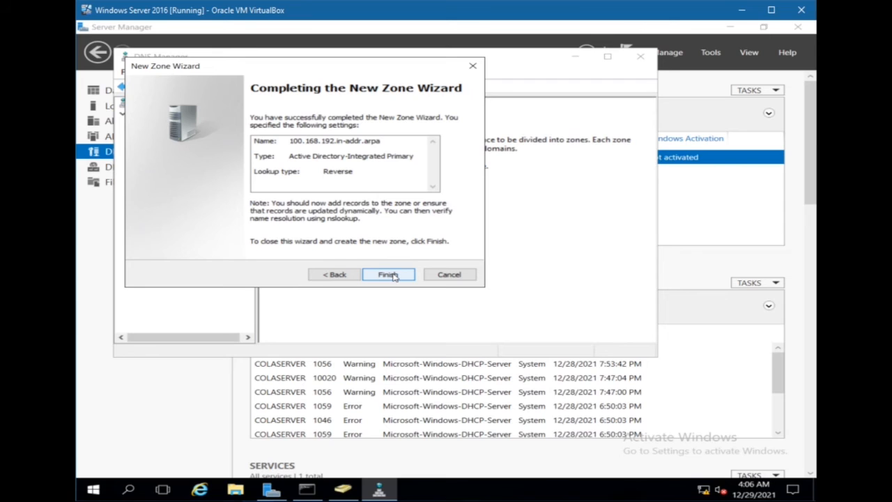
pyautogui.click(388, 275)
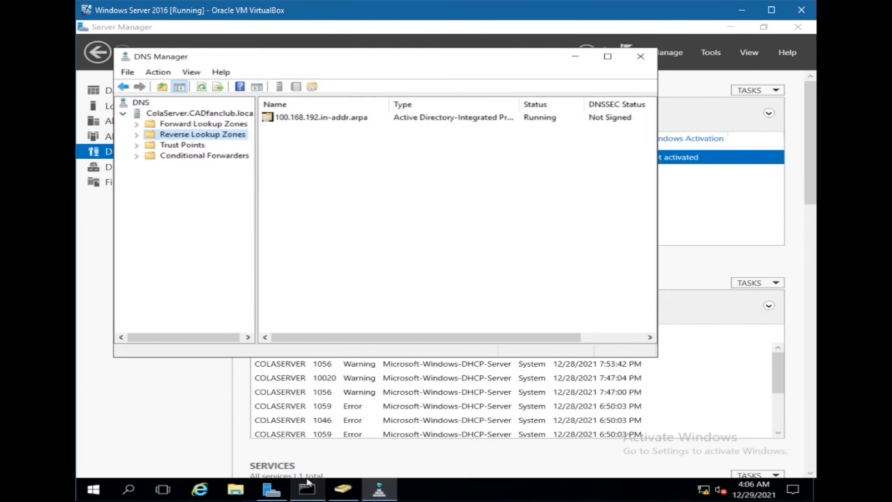
# Step: Switch to the server's Command Prompt and re-register its DNS records with ipconfig /registerdns
pyautogui.moveTo(307, 487)
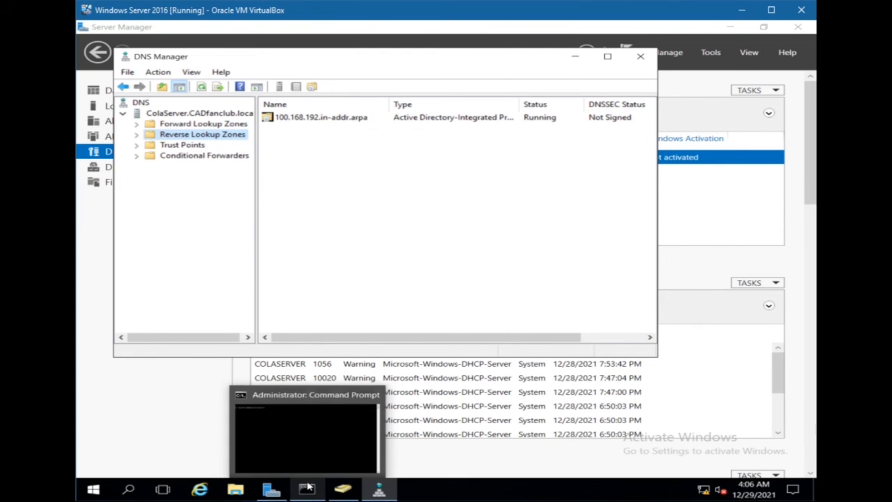
pyautogui.click(307, 488)
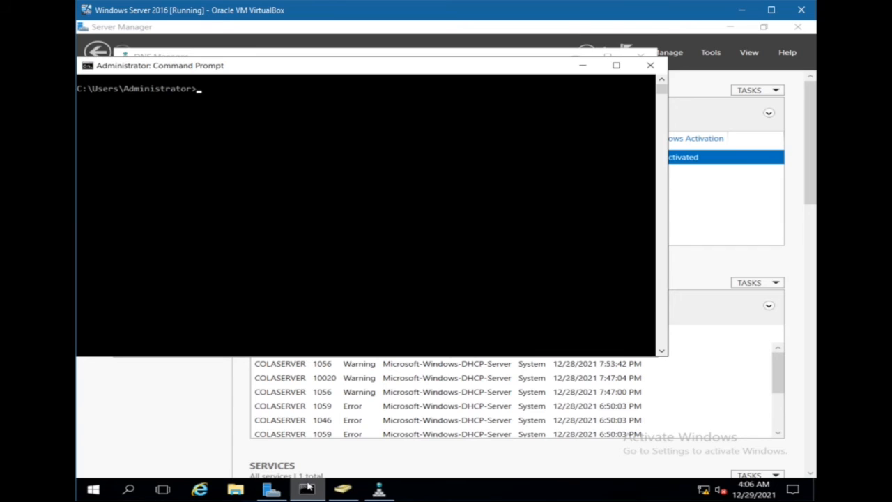
pyautogui.write('ipconfig /')
pyautogui.write('registerdns')
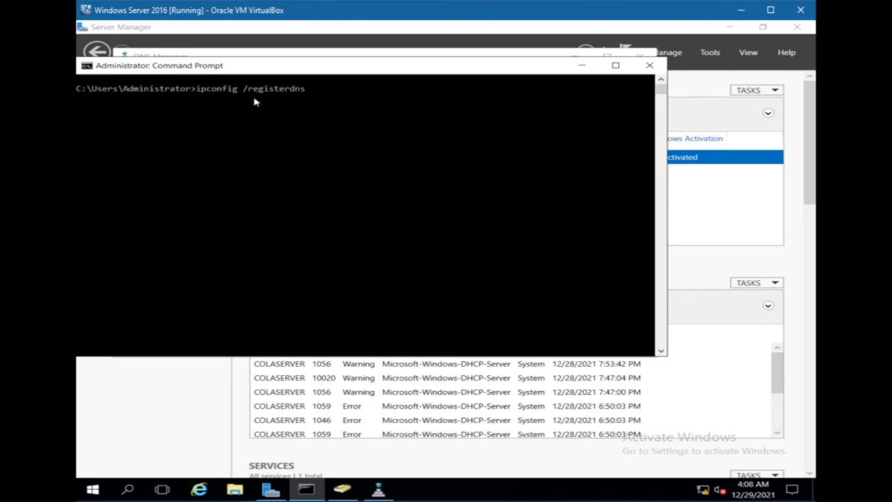
pyautogui.press('Return')
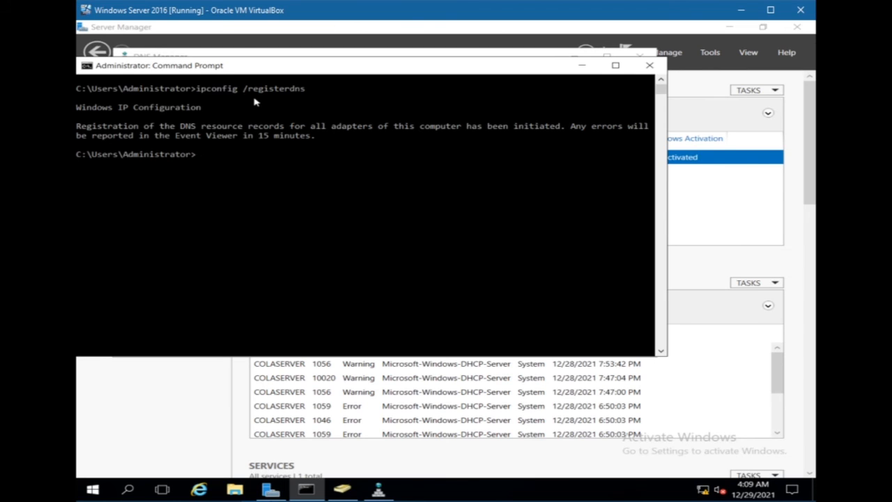
# Step: Return to DNS Manager, refresh the reverse lookup zones, and check the 100.168.192.in-addr.arpa zone for the server's pointer record
pyautogui.click(584, 67)
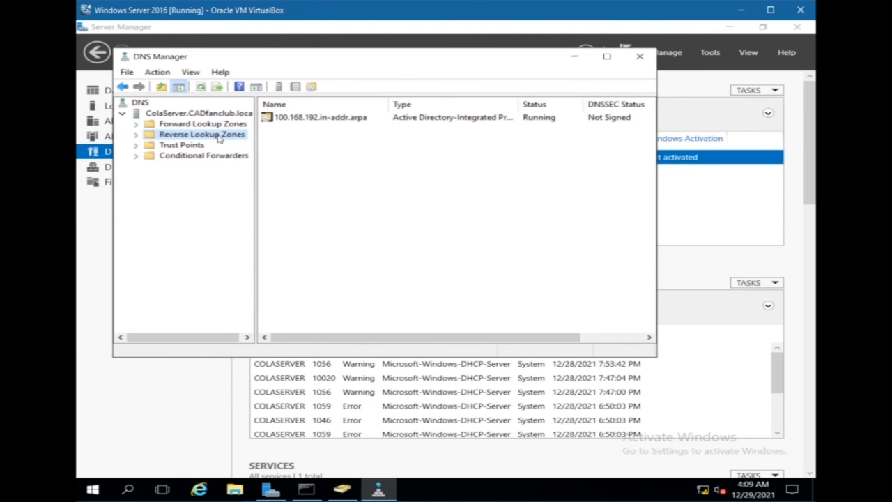
pyautogui.rightClick(219, 137)
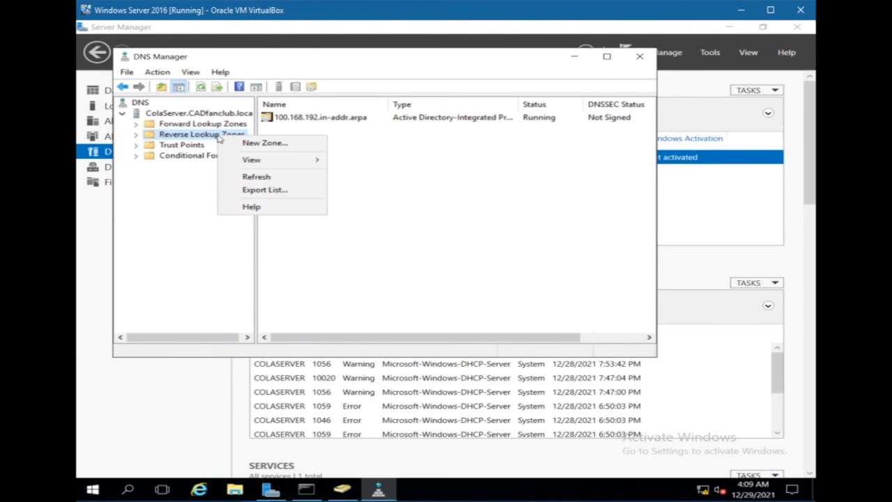
pyautogui.click(246, 181)
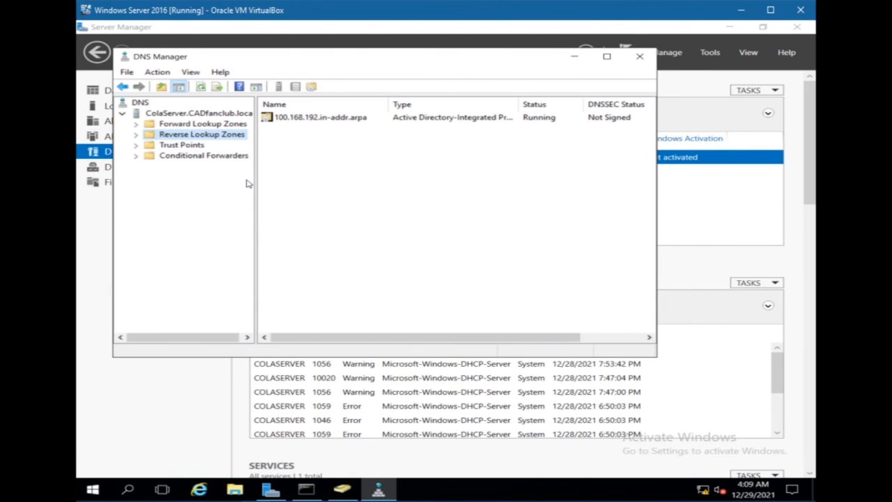
pyautogui.doubleClick(301, 119)
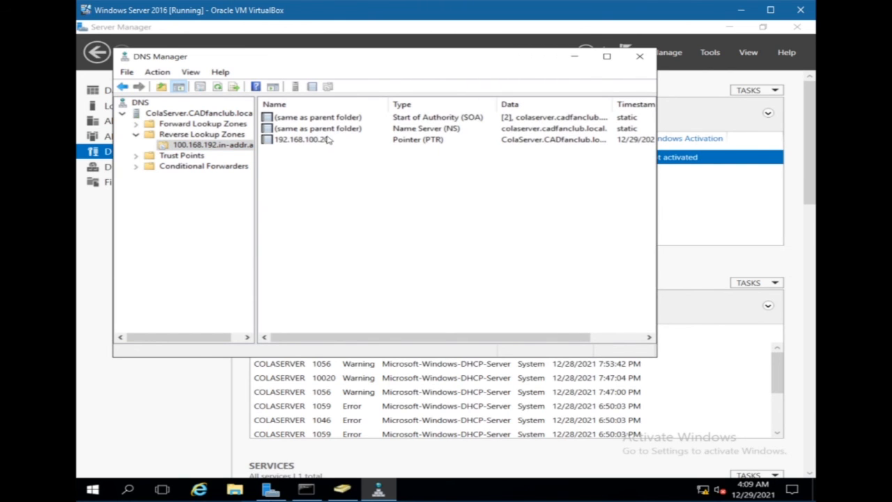
pyautogui.click(326, 140)
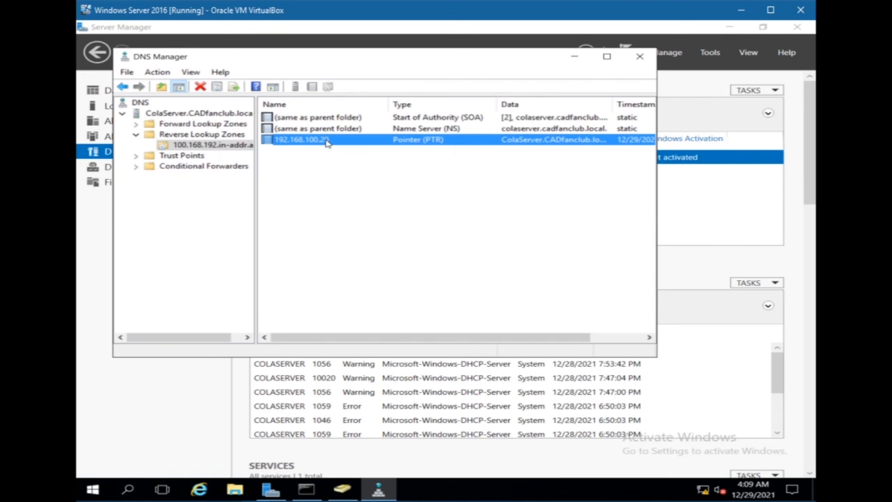
pyautogui.click(320, 189)
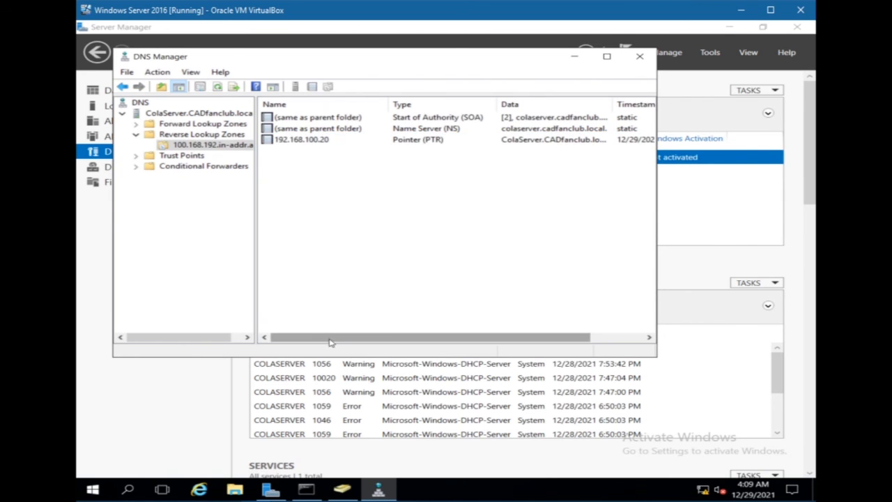
# Step: Switch to the Windows 10 client virtual machine and repeat the nslookup query for 192.168.100.20
pyautogui.moveTo(266, 494)
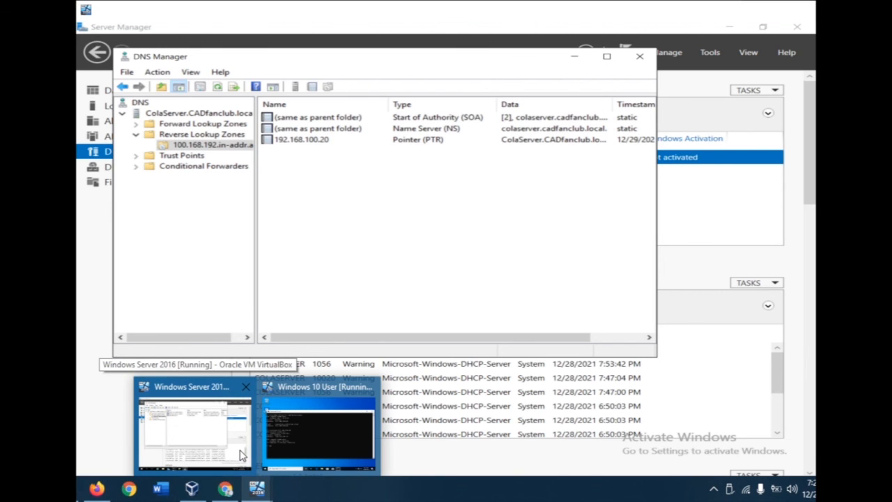
pyautogui.click(265, 448)
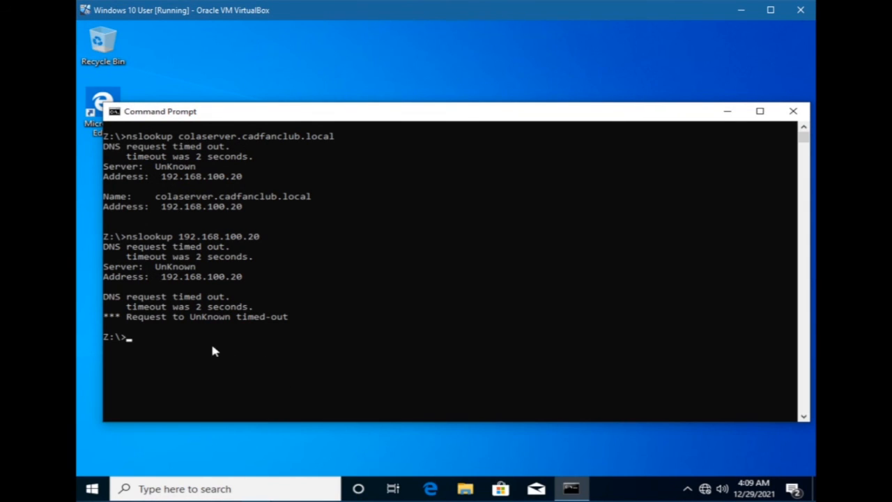
pyautogui.click(135, 333)
pyautogui.press('Up')
pyautogui.press('Return')
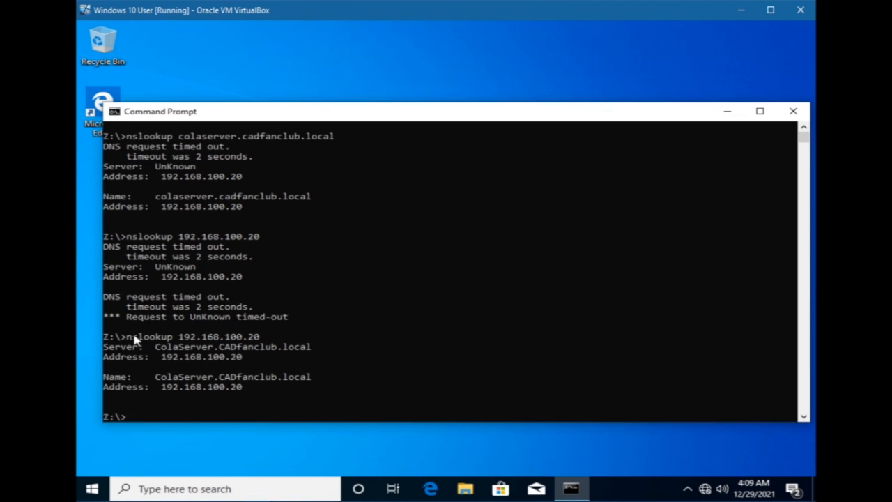